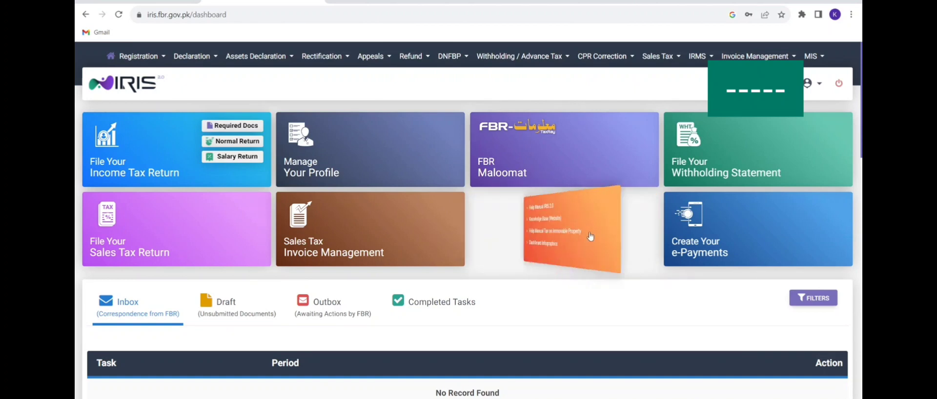
Step: View the fbr iris search results and the IRIS 2.0 login page, checking its Registration No. and Password fields
click(139, 2)
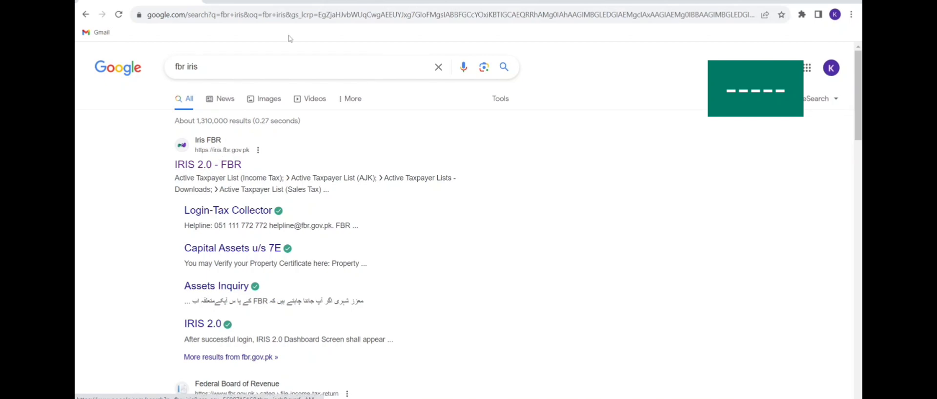
click(268, 2)
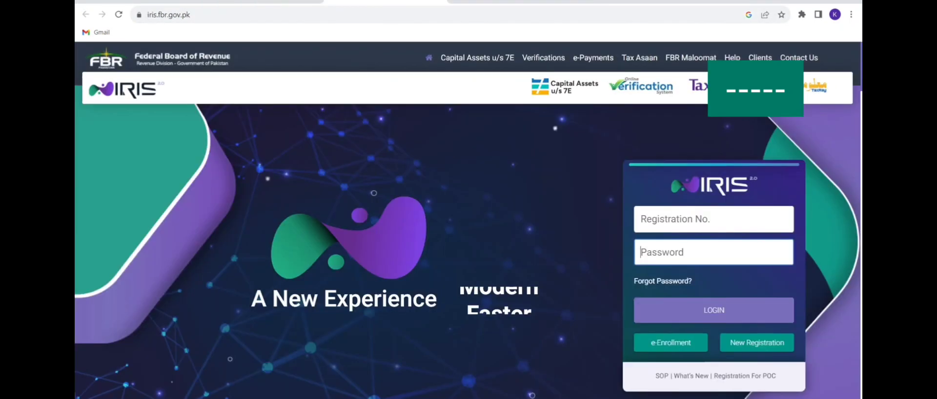
click(386, 2)
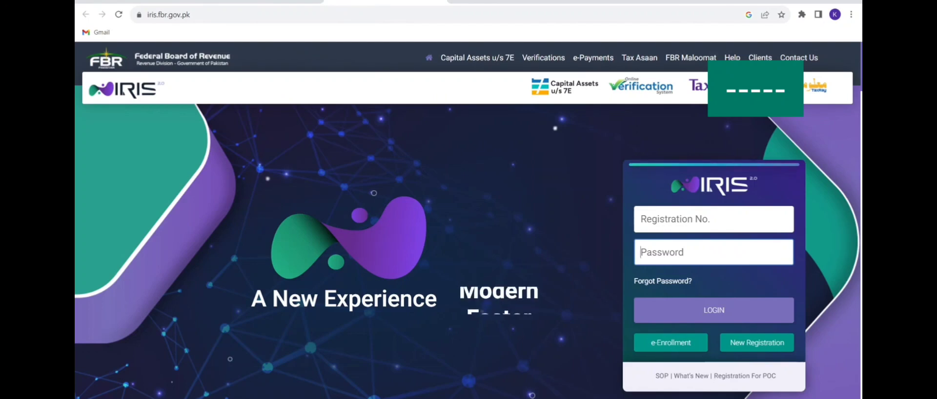
click(668, 219)
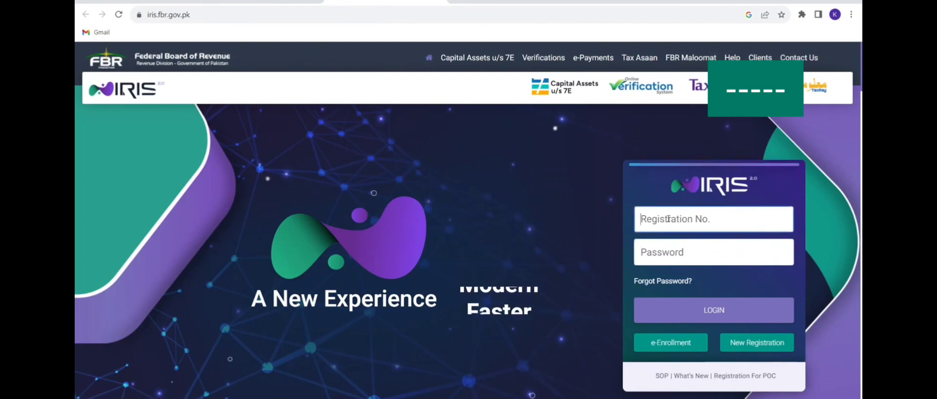
click(666, 255)
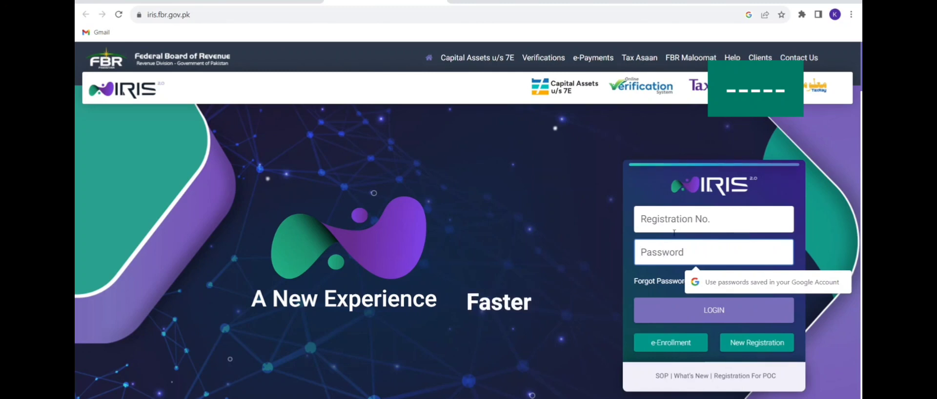
click(669, 252)
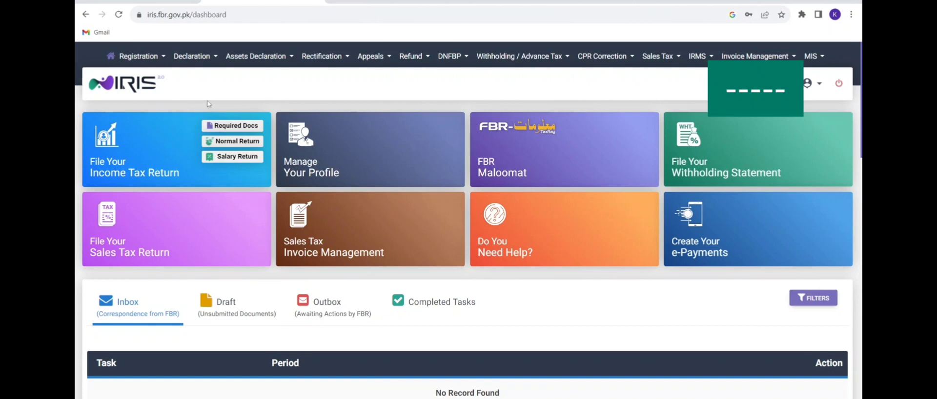
Step: Open the Salary Return for Individuals for the tax period 01-Jul-2022 - 30-Jun-2023
click(222, 161)
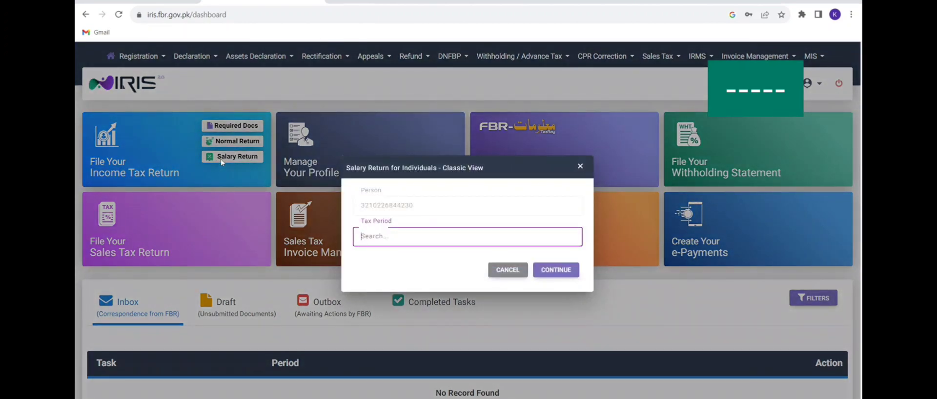
text(2023)
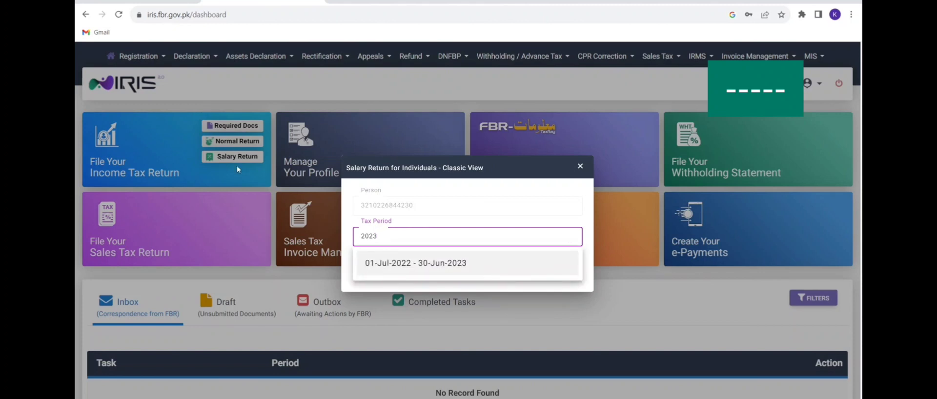
click(378, 262)
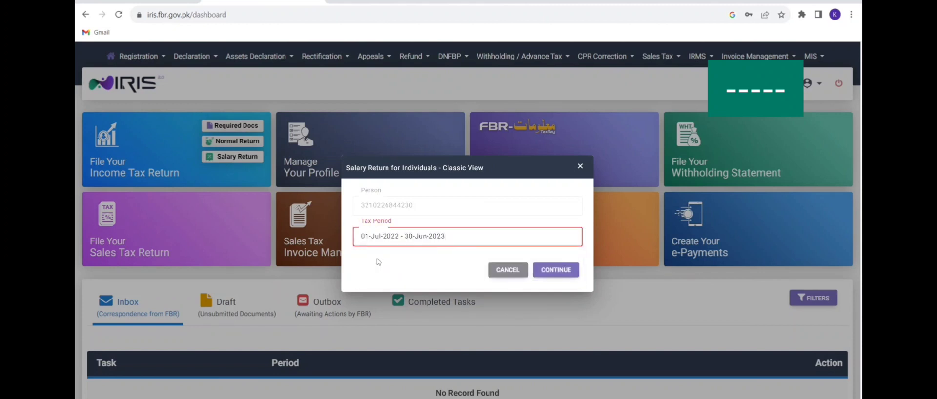
click(565, 271)
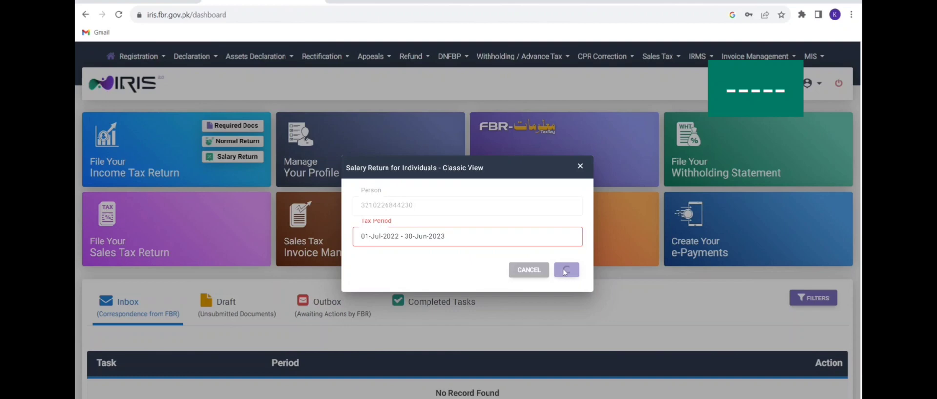
click(565, 271)
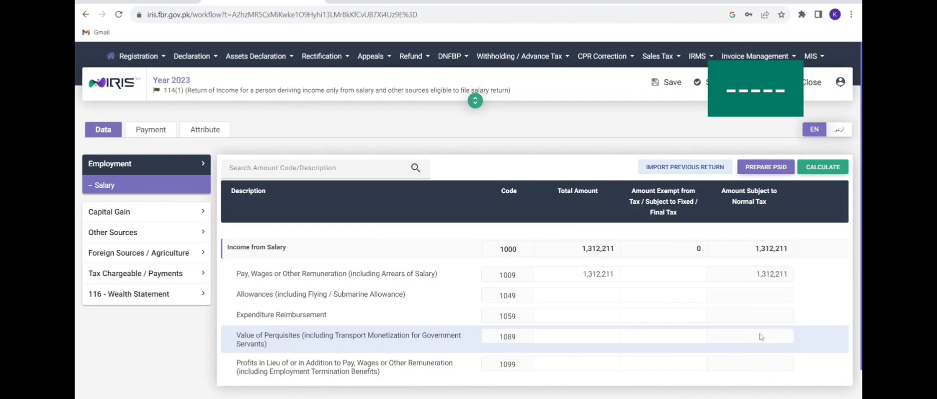
Step: Review the Salary income entries under Employment and the Computations under Tax Chargeable / Payments
click(180, 192)
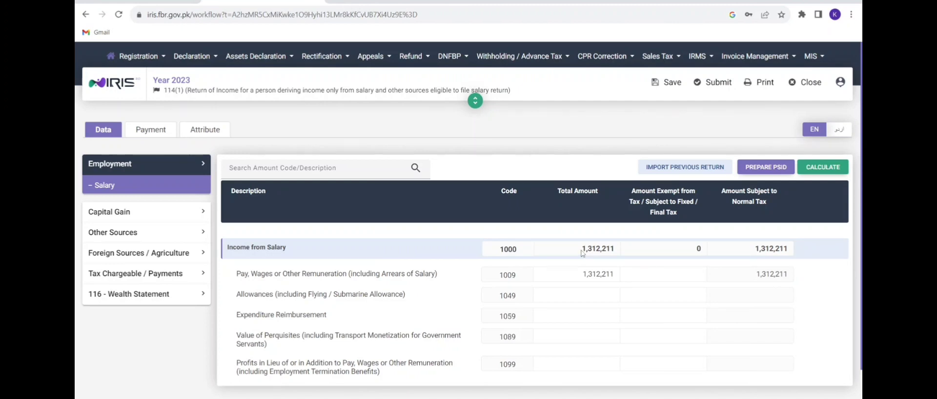
scroll(582, 253, down, 1)
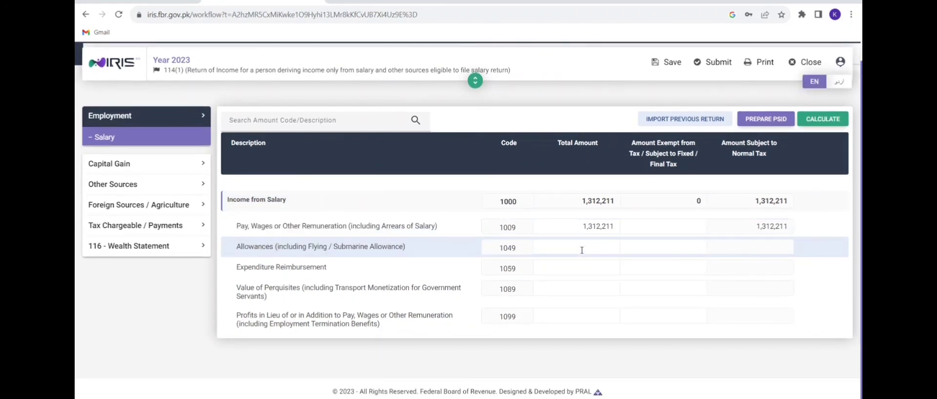
click(163, 230)
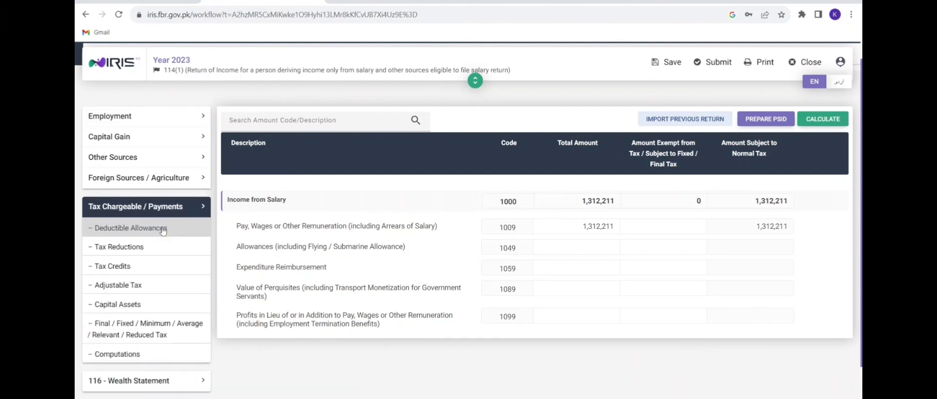
click(126, 357)
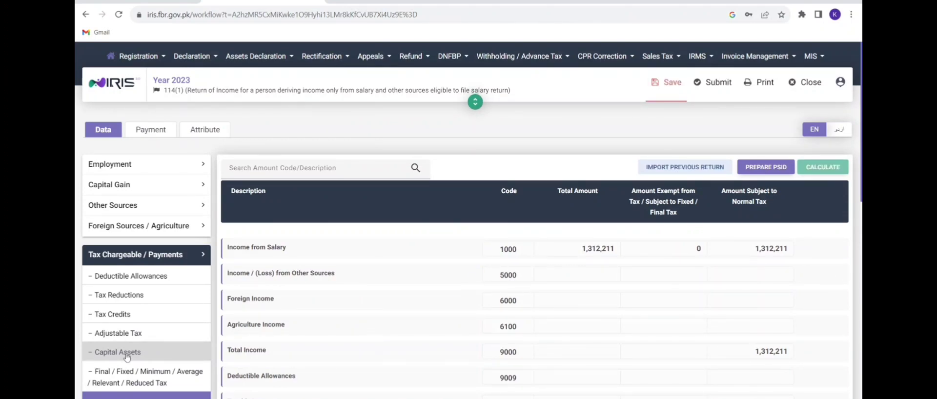
scroll(126, 357, down, 3)
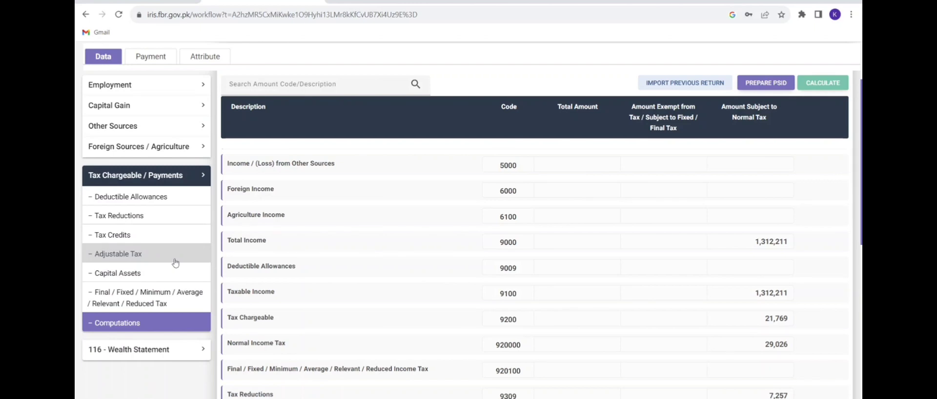
Step: Examine the Tax Reductions entries and the Adjustable Tax entries for tax collected or deducted
click(161, 220)
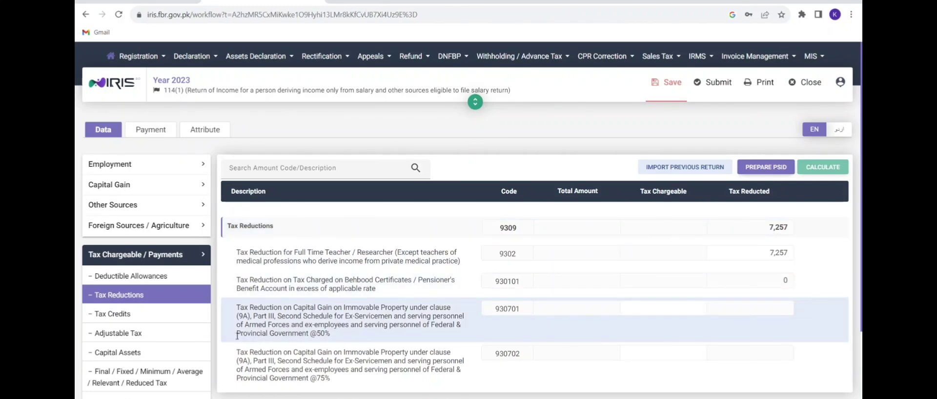
click(183, 328)
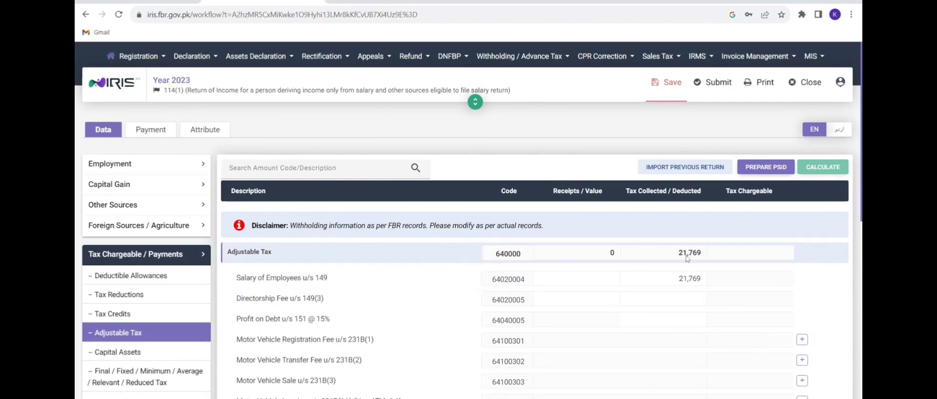
scroll(683, 268, down, 5)
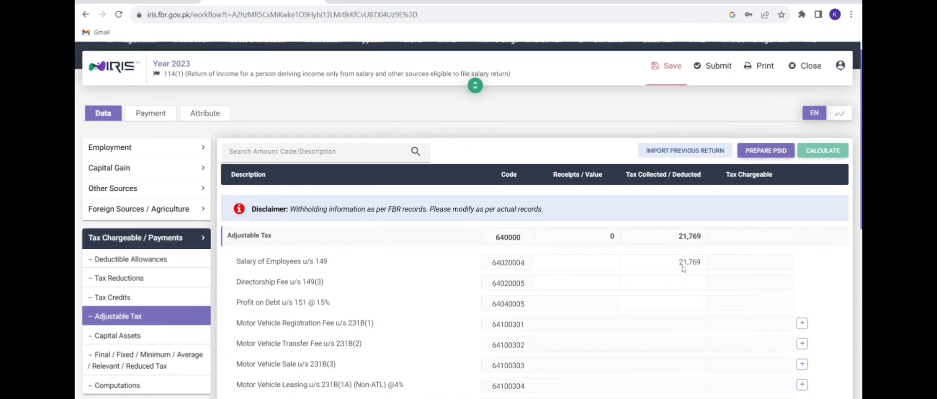
scroll(683, 268, down, 3)
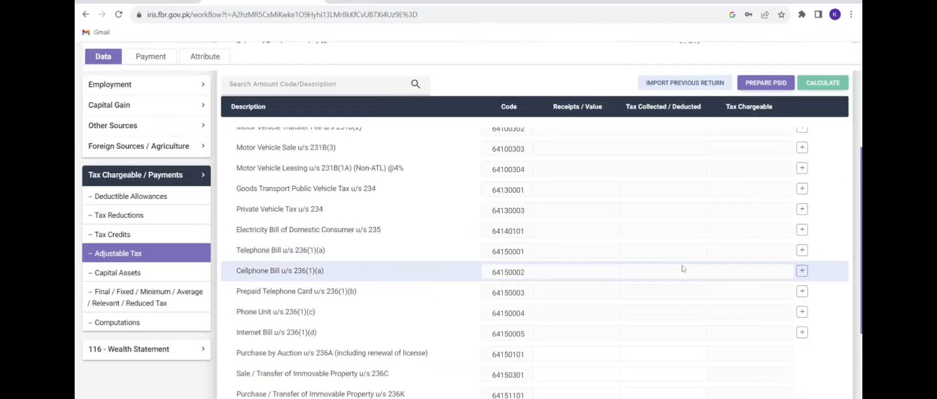
scroll(684, 269, up, 6)
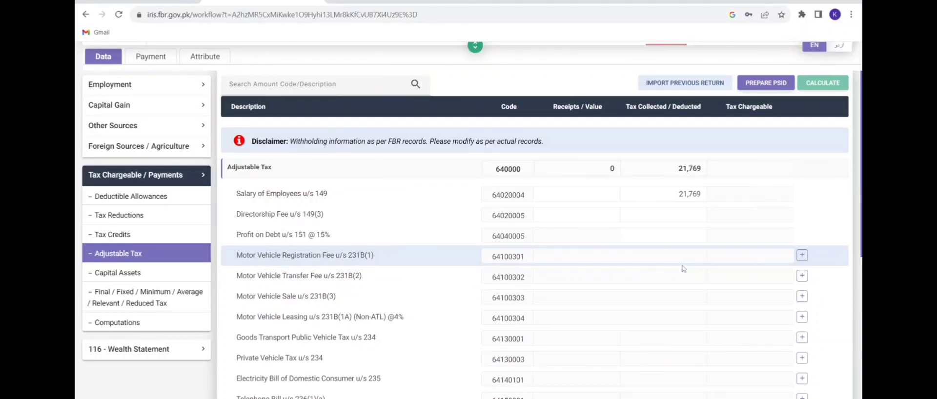
Step: Recheck the tax Computations from total income through Withholding, Admitted, Demanded and Refundable Income Tax
click(189, 322)
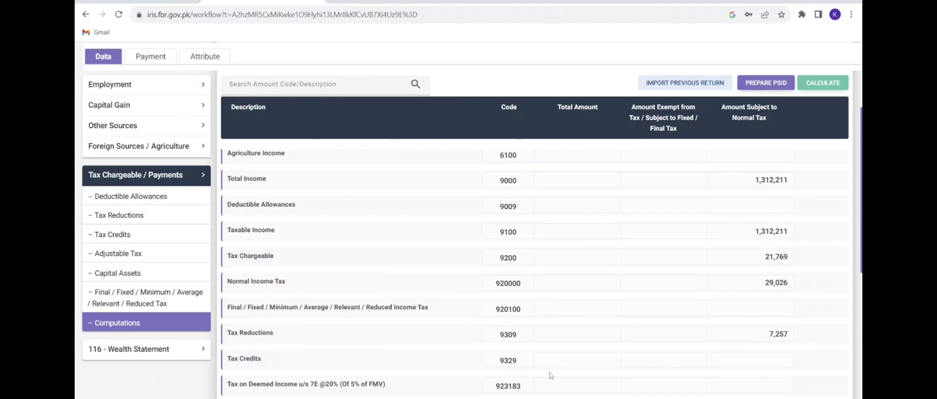
scroll(551, 376, down, 3)
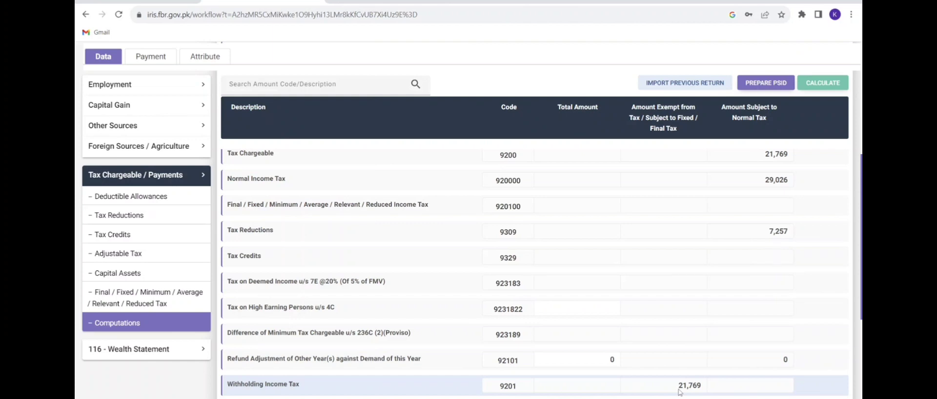
scroll(679, 392, down, 2)
scroll(680, 392, down, 1)
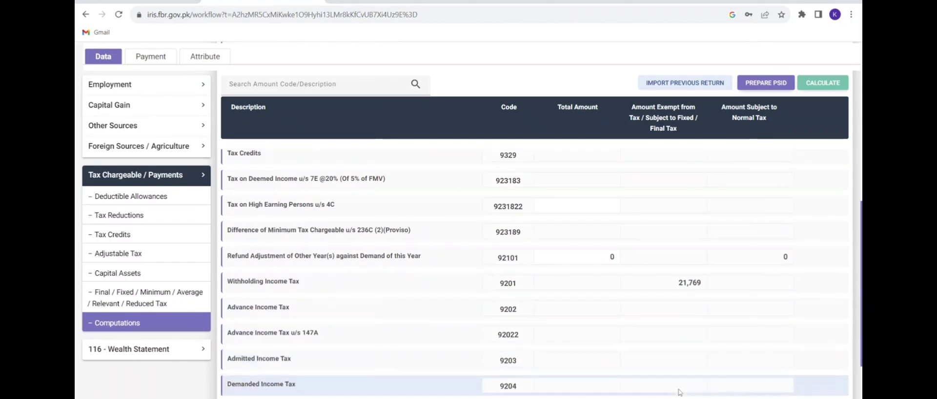
scroll(680, 392, down, 1)
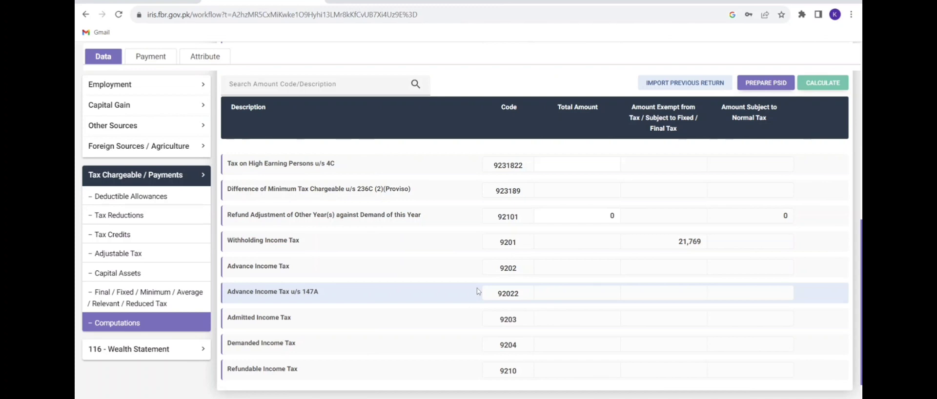
Step: Review the Personal Expenses entries in the 116 - Wealth Statement
click(132, 359)
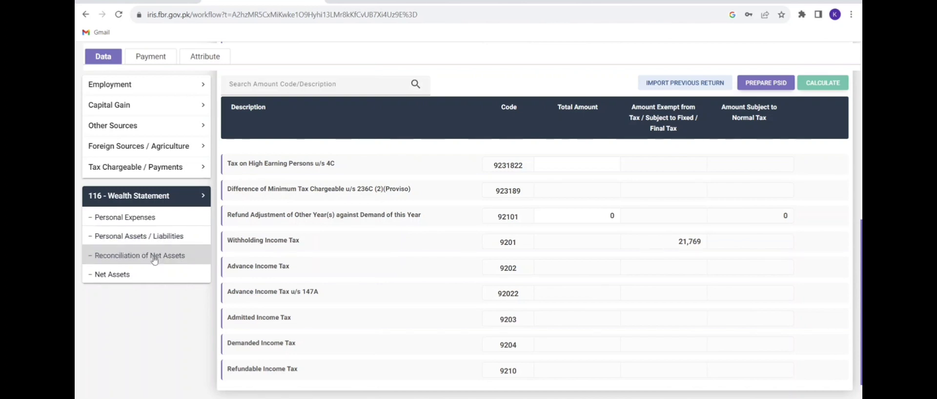
click(157, 218)
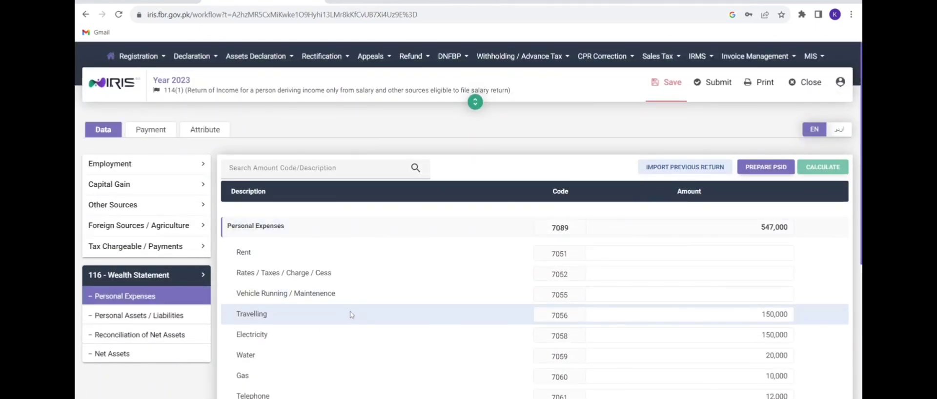
scroll(335, 364, down, 1)
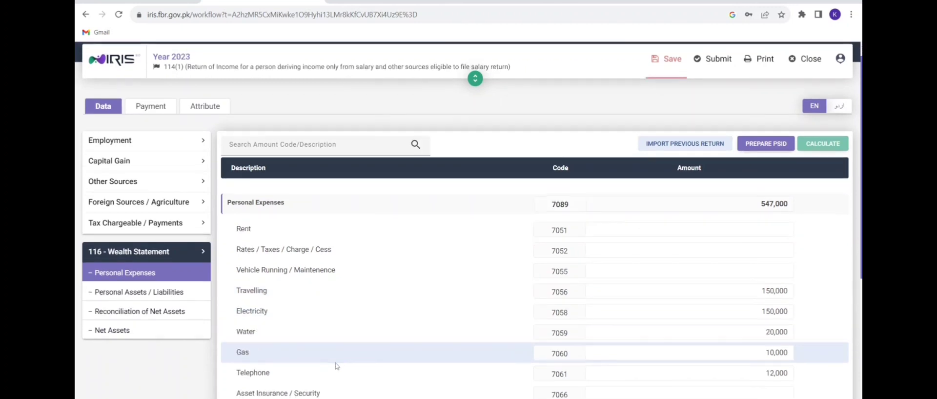
scroll(336, 366, down, 4)
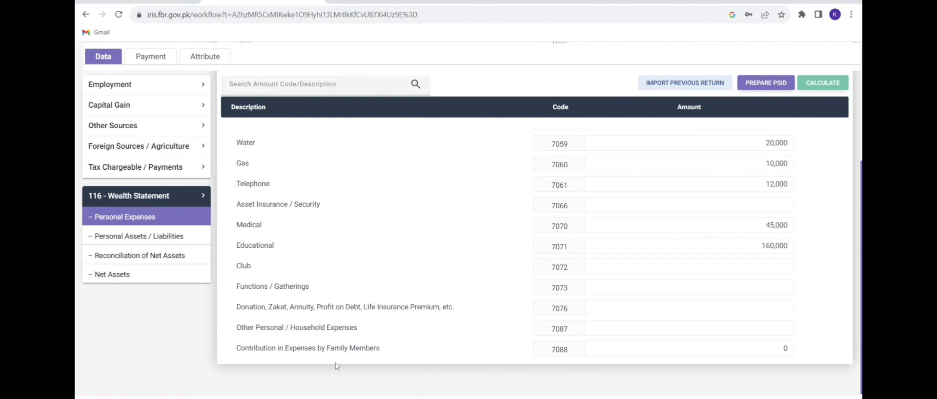
Step: Examine the Personal Assets / Liabilities entries of the wealth statement down to Net Assets Current Year
click(161, 237)
scroll(161, 242, down, 2)
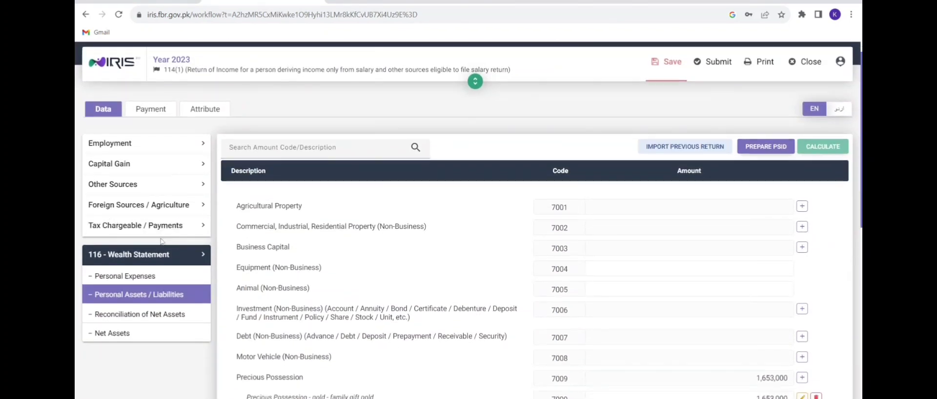
scroll(161, 242, down, 1)
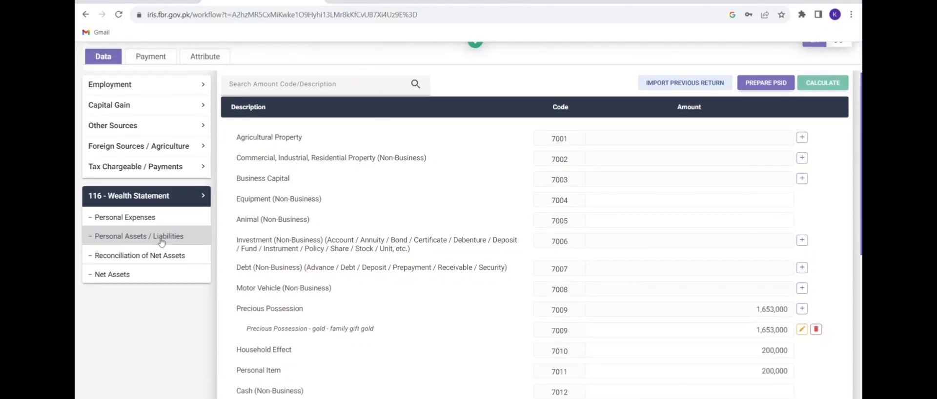
scroll(161, 242, down, 3)
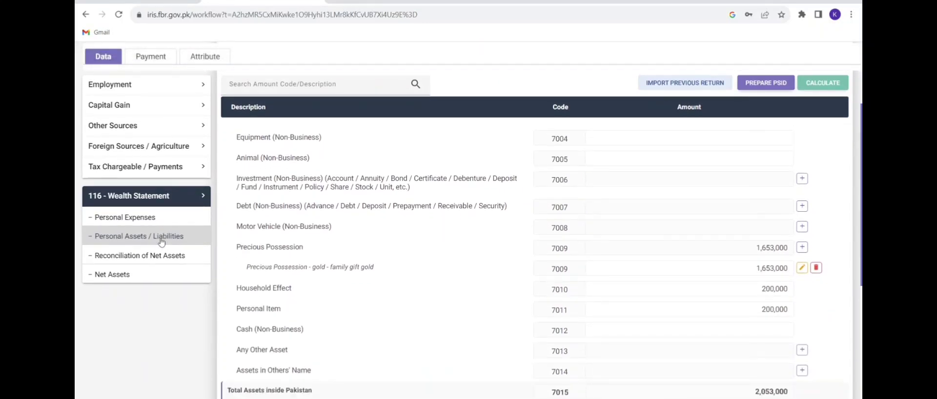
scroll(161, 243, down, 2)
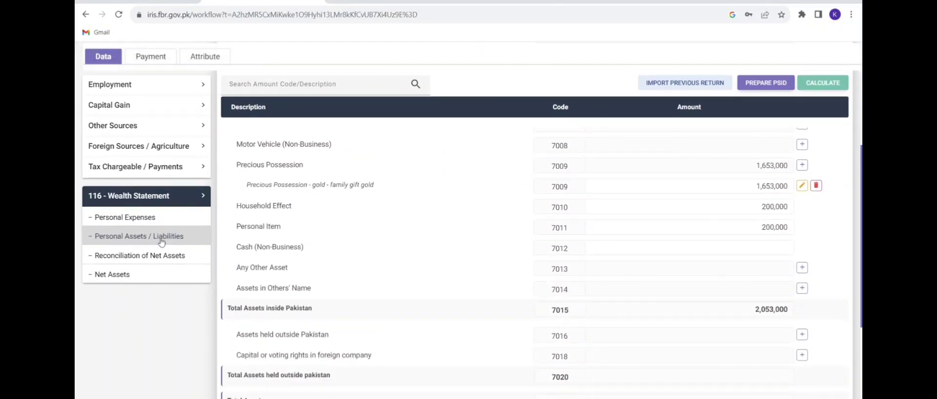
scroll(161, 243, down, 2)
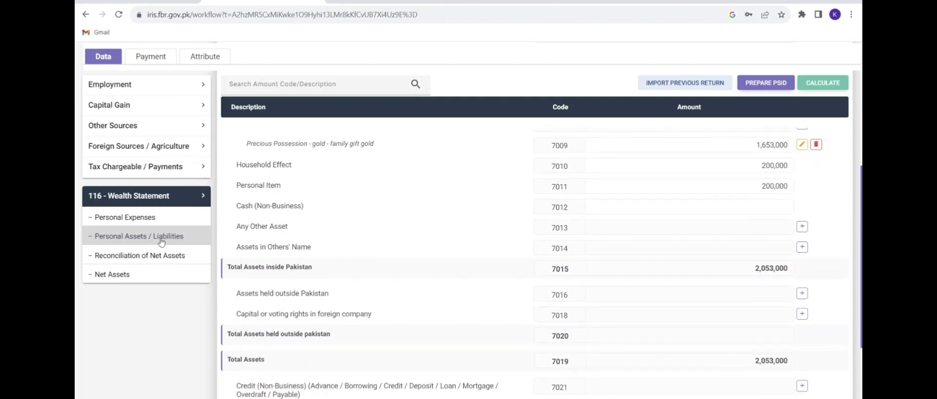
scroll(162, 243, down, 3)
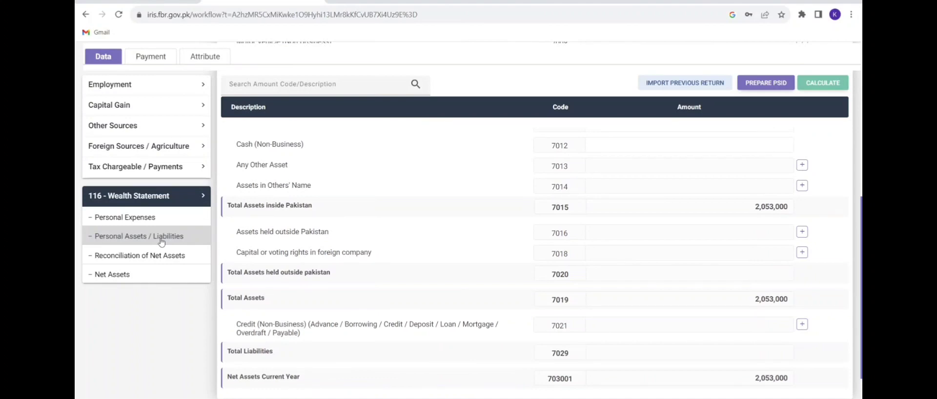
Step: Check the wealth statement's asset and liability totals, and examine the Reconciliation of Net Assets from inflows and outflows to the Unreconciled Amount
scroll(162, 243, down, 2)
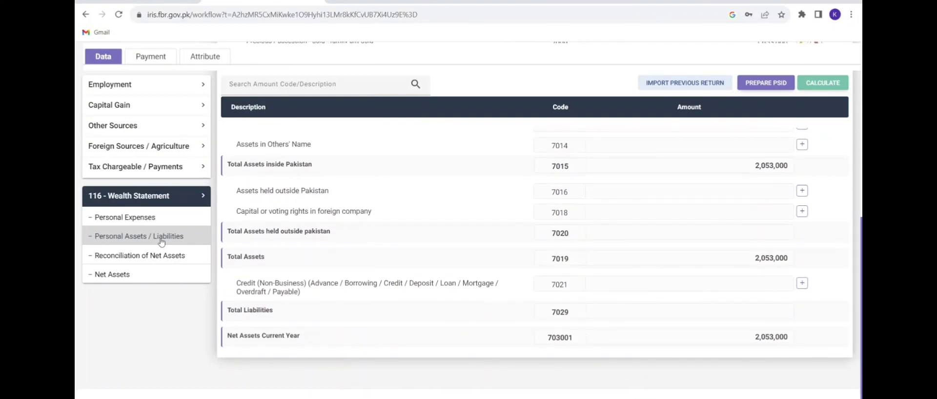
click(162, 239)
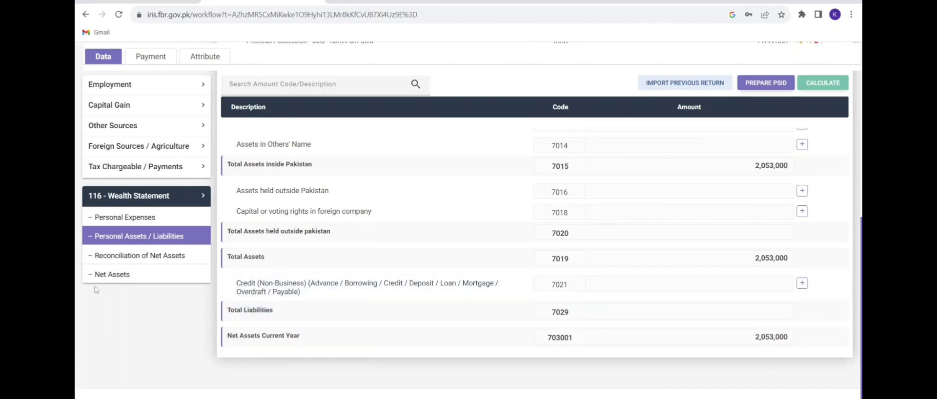
click(147, 259)
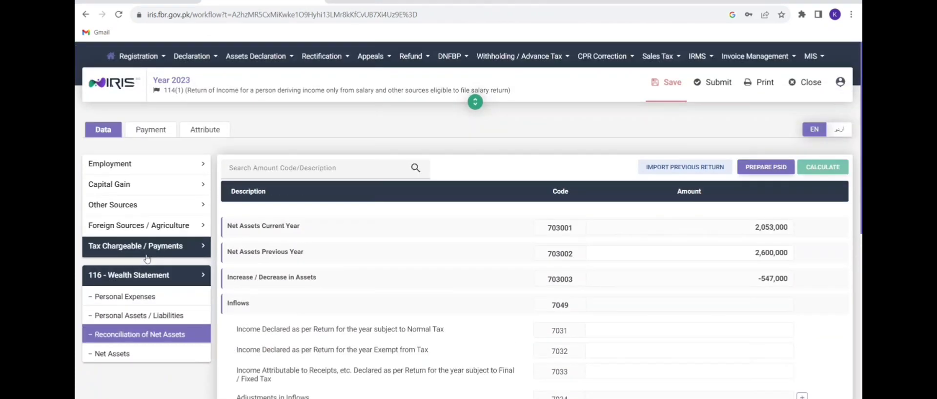
scroll(359, 233, down, 6)
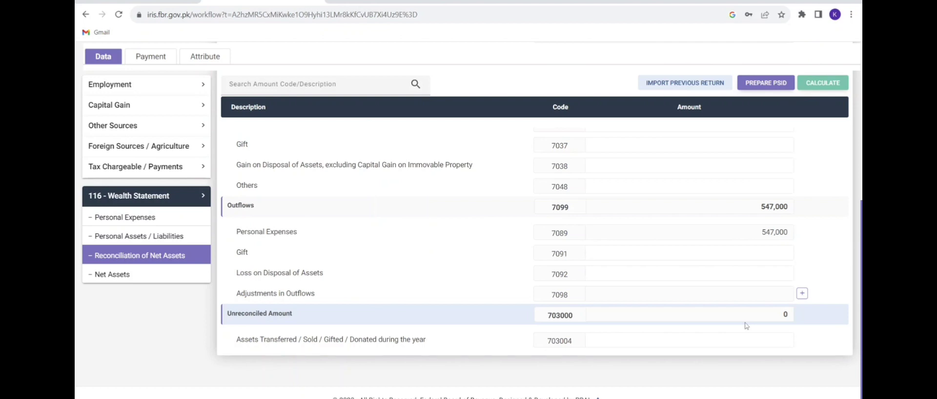
scroll(746, 326, up, 1)
scroll(746, 326, up, 5)
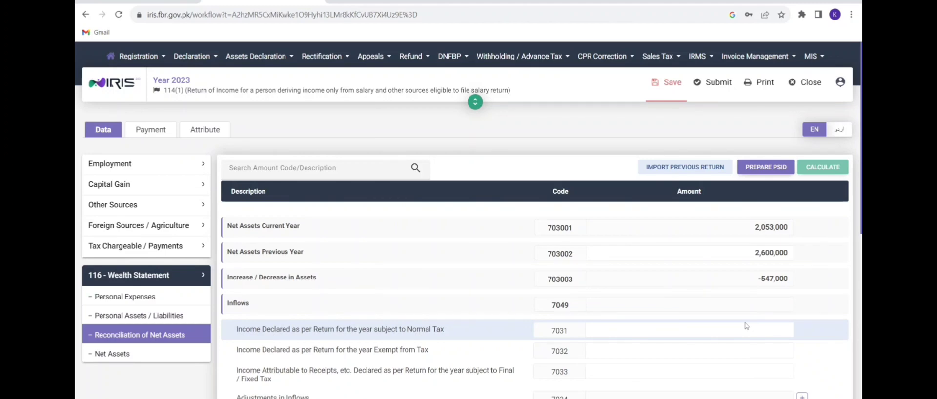
scroll(746, 326, down, 5)
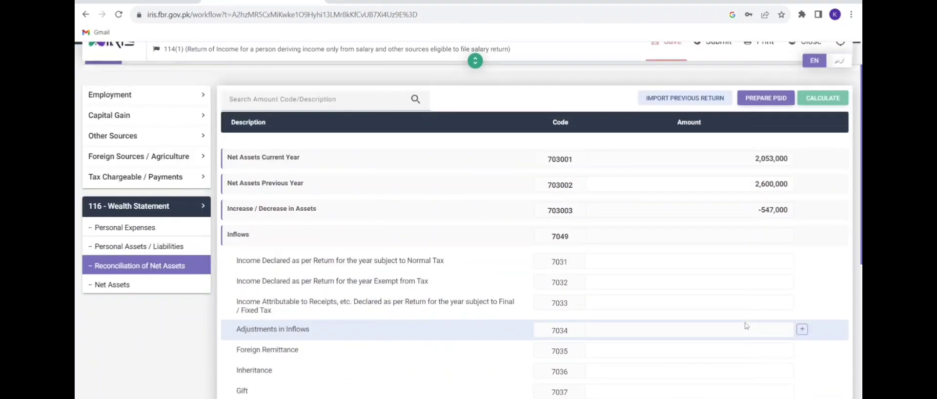
scroll(746, 326, down, 1)
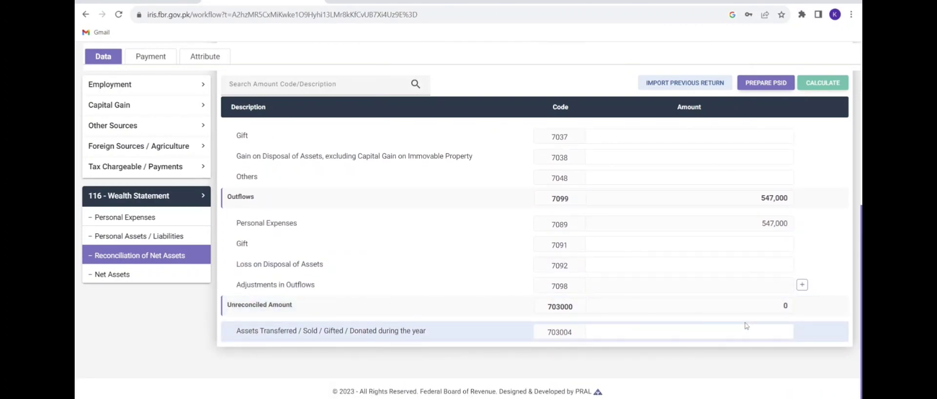
scroll(746, 327, up, 6)
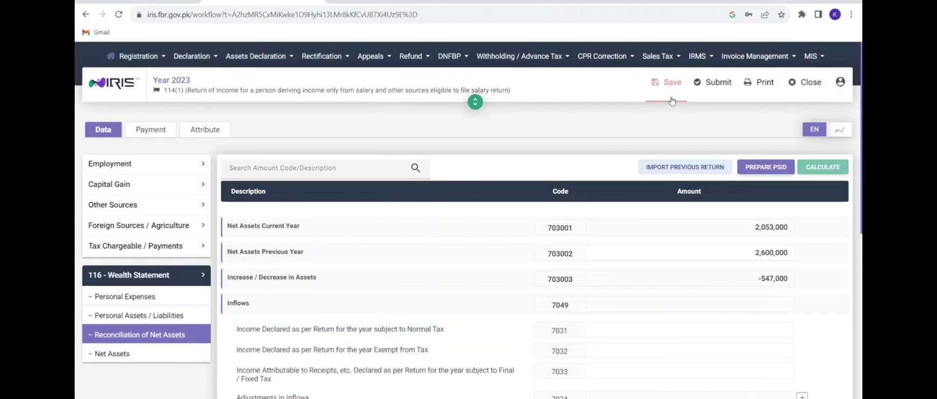
Step: Try to submit the 2023 salary income return, and save its data
click(712, 93)
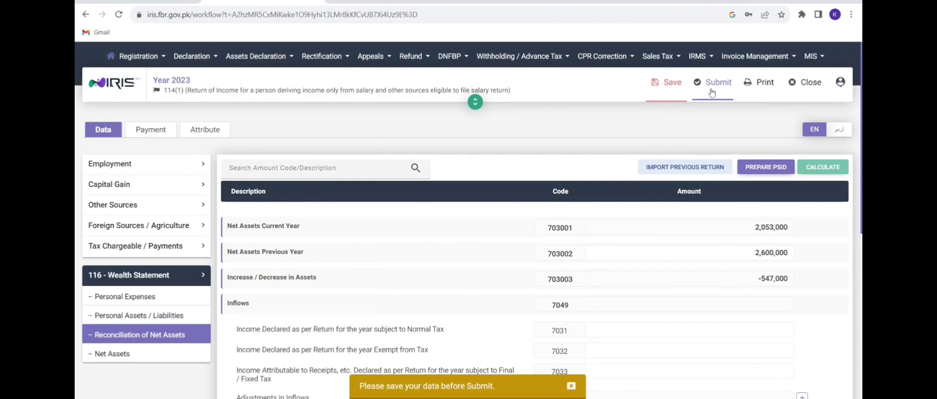
click(672, 88)
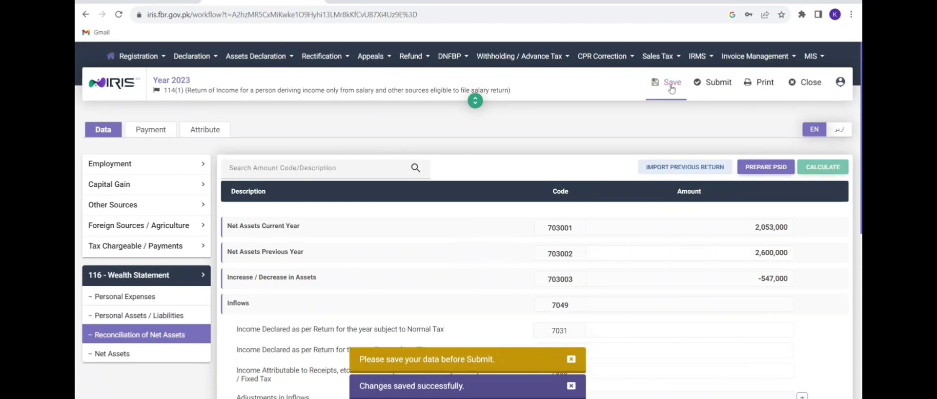